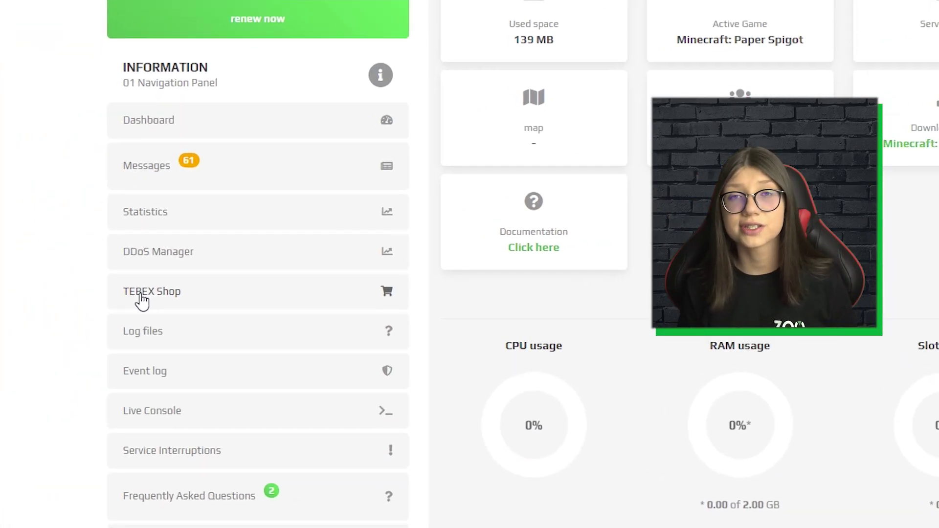
Go to the TEBEX Shop section in the Minecraft server's ZAP-Hosting dashboard.
{"action": "left_click", "coordinate": [141, 298]}
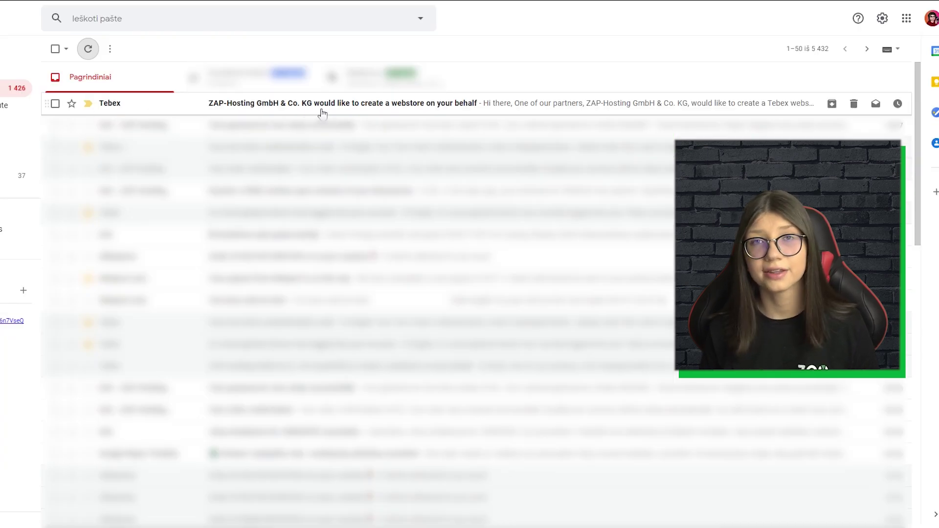
Read the Tebex webstore invitation email, then reach Integrations > Plugins in Tebex.
{"action": "left_click", "coordinate": [322, 103]}
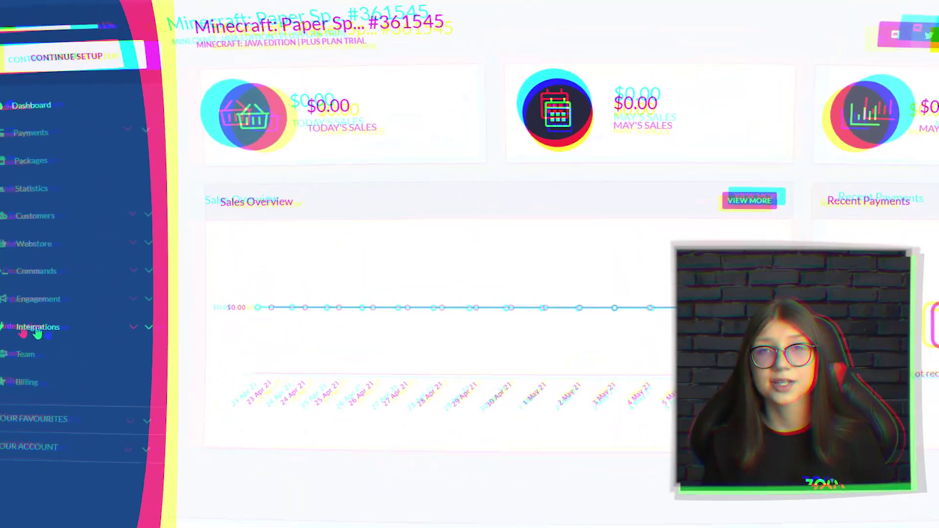
{"action": "left_click", "coordinate": [51, 327]}
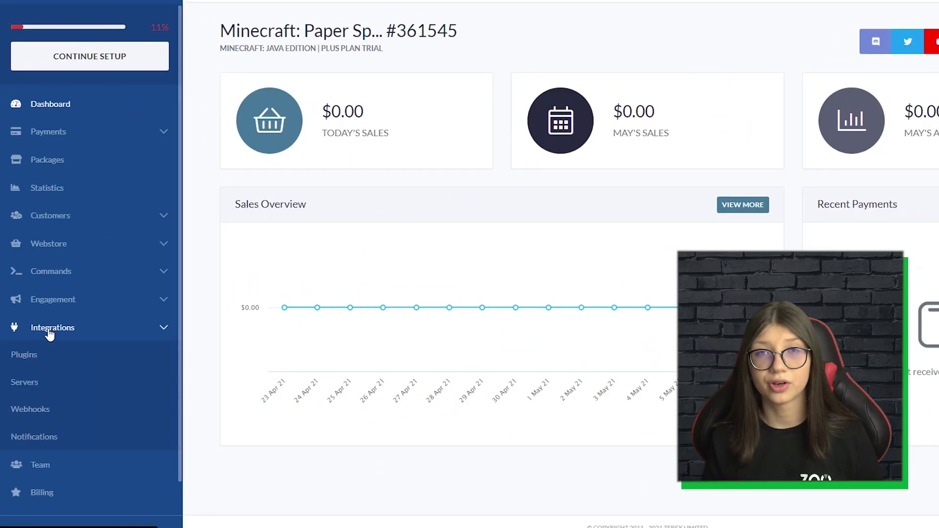
{"action": "left_click", "coordinate": [25, 355]}
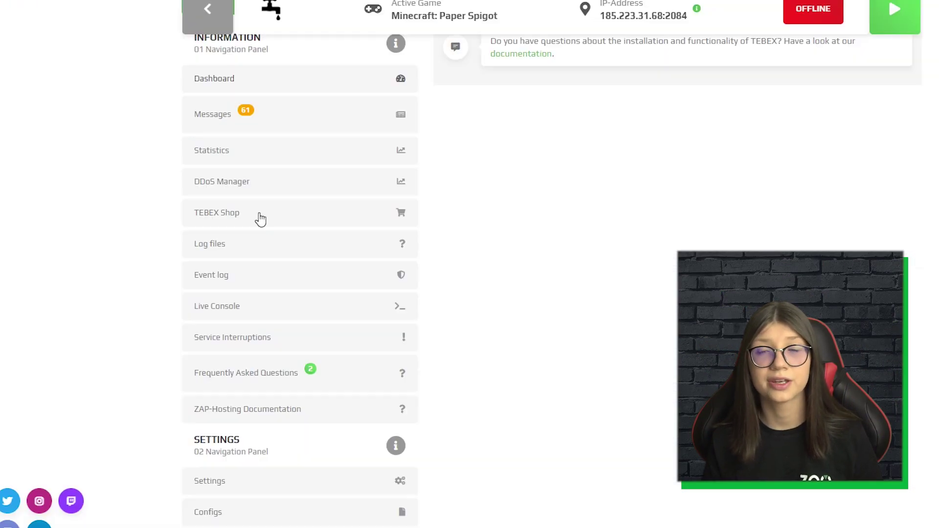
{"action": "scroll", "coordinate": [257, 218], "scroll_direction": "down", "scroll_amount": 3}
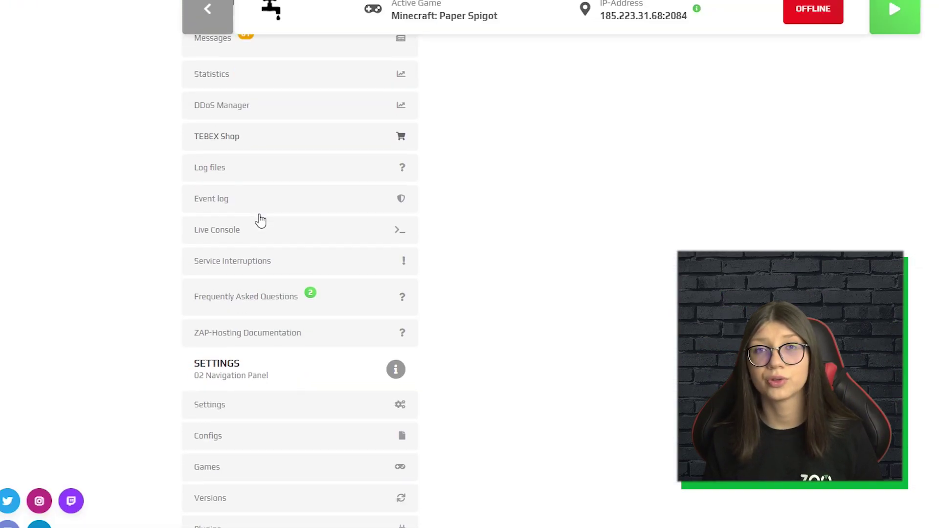
{"action": "scroll", "coordinate": [258, 218], "scroll_direction": "down", "scroll_amount": 3}
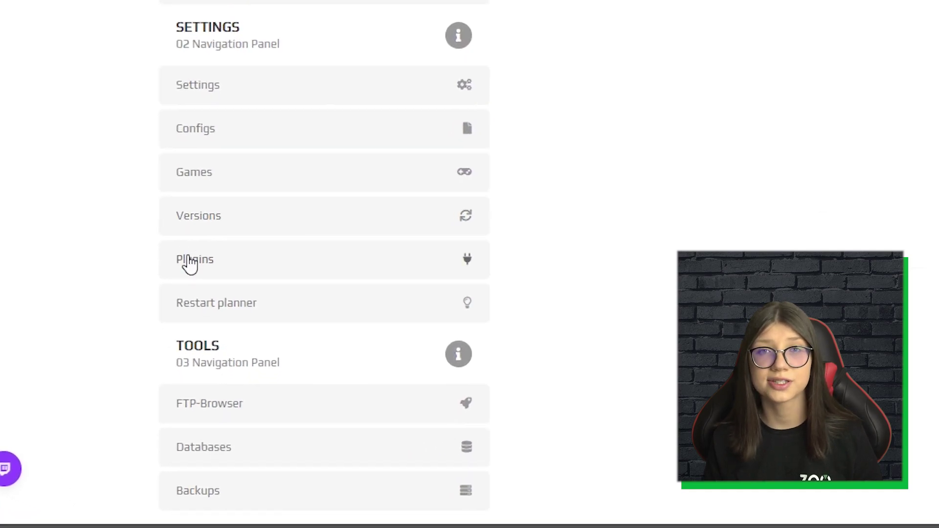
Upload BuycraftX.jar to the server's Settings > Plugins upload area.
{"action": "left_click", "coordinate": [190, 261]}
{"action": "left_click_drag", "start_coordinate": [67, 512], "coordinate": [643, 281]}
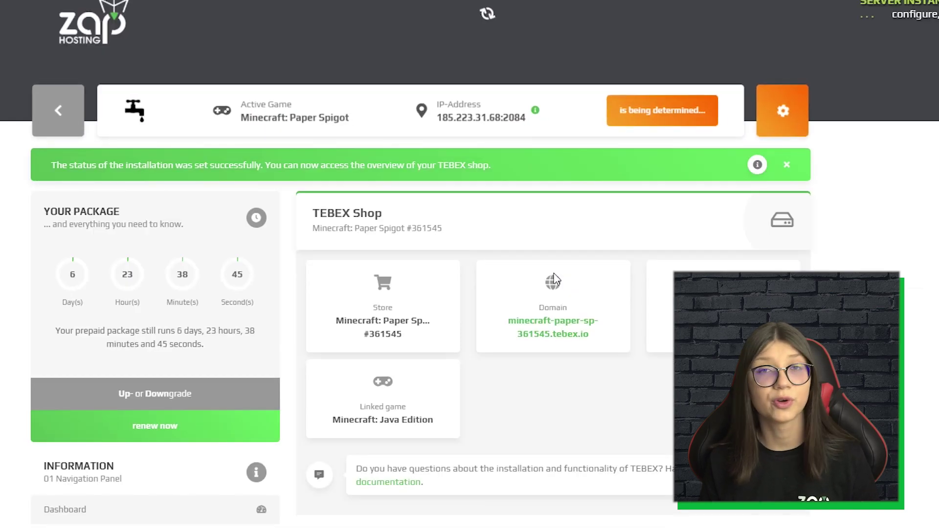
{"action": "scroll", "coordinate": [553, 279], "scroll_direction": "down", "scroll_amount": 1}
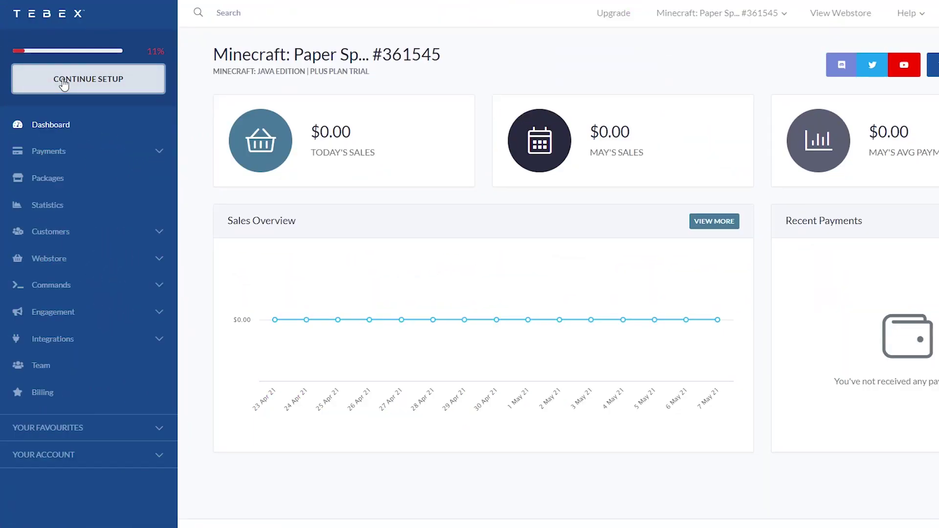
View the remaining setup steps and the Upload a logo step in Appearance.
{"action": "left_click", "coordinate": [63, 81]}
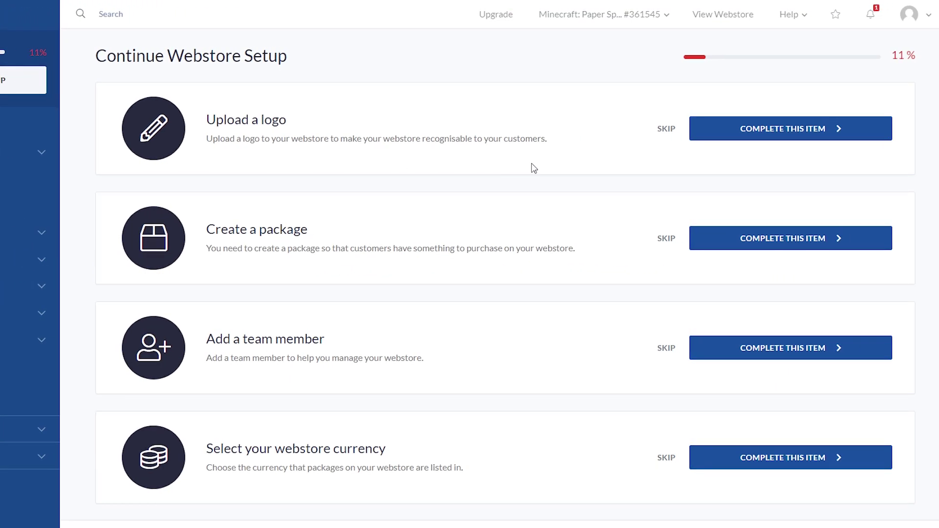
{"action": "left_click", "coordinate": [777, 128]}
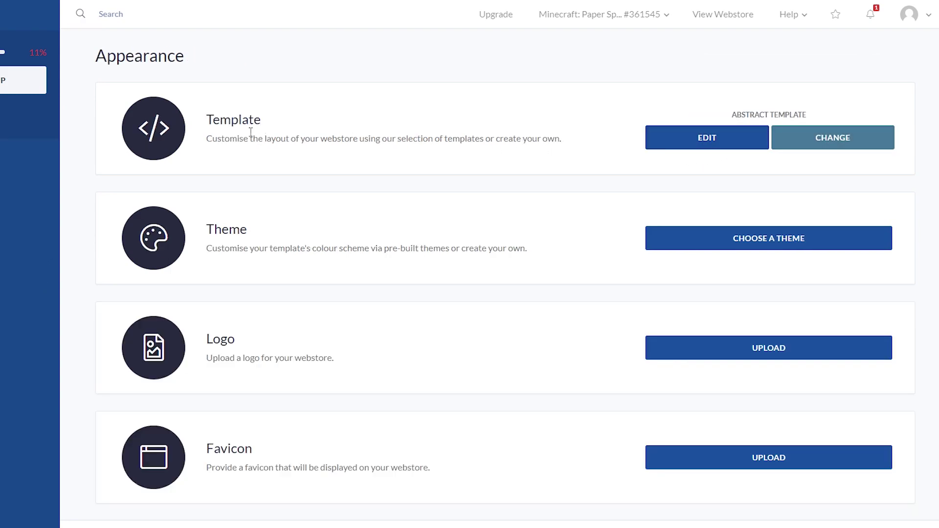
{"action": "scroll", "coordinate": [192, 276], "scroll_direction": "down", "scroll_amount": 1}
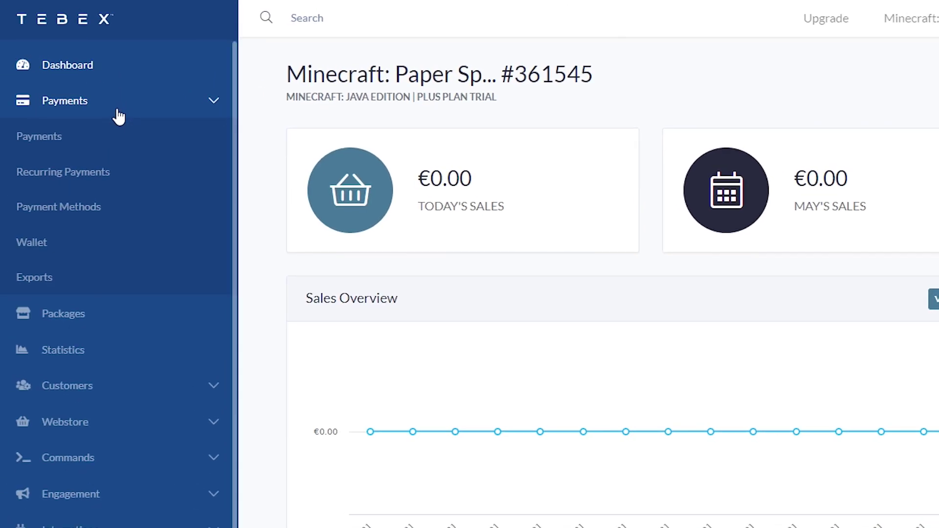
Visit the Wallet, Packages, and Customers Lookup and Bans pages.
{"action": "left_click", "coordinate": [63, 244]}
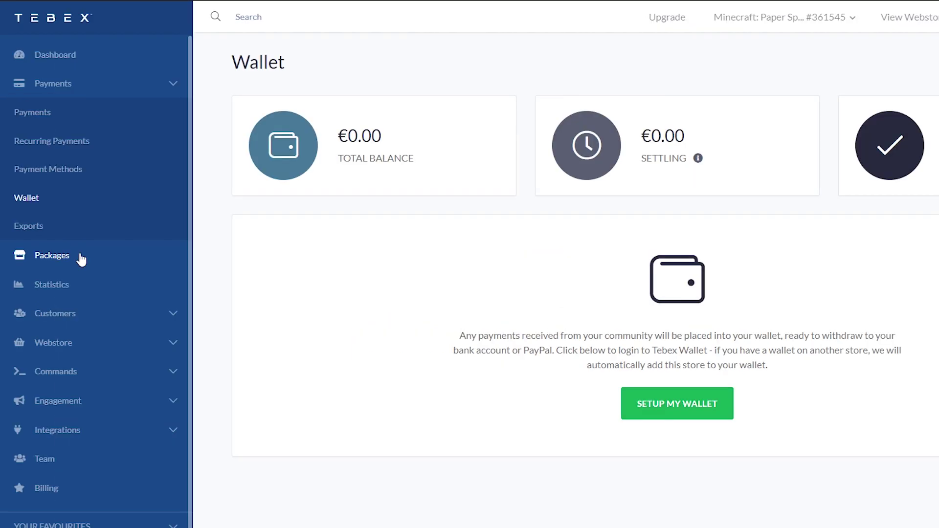
{"action": "left_click", "coordinate": [80, 257]}
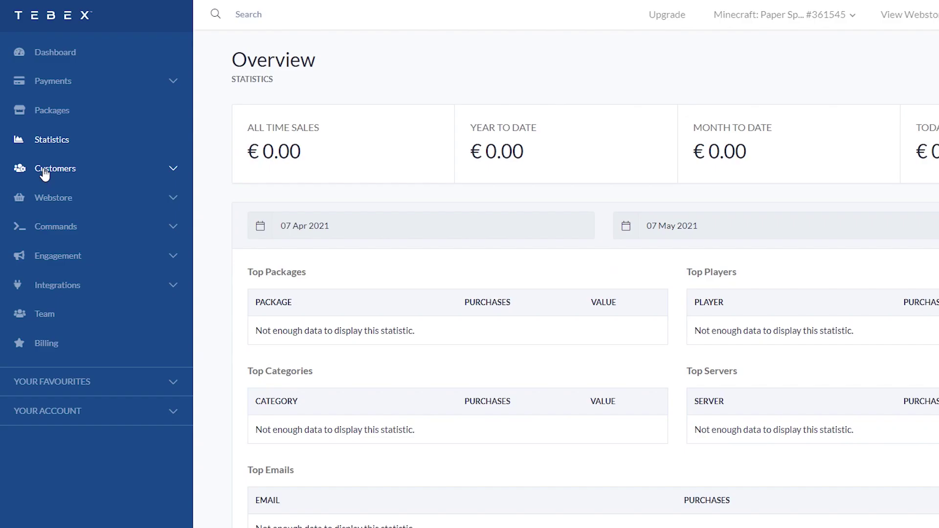
{"action": "left_click", "coordinate": [44, 170]}
{"action": "left_click", "coordinate": [30, 197]}
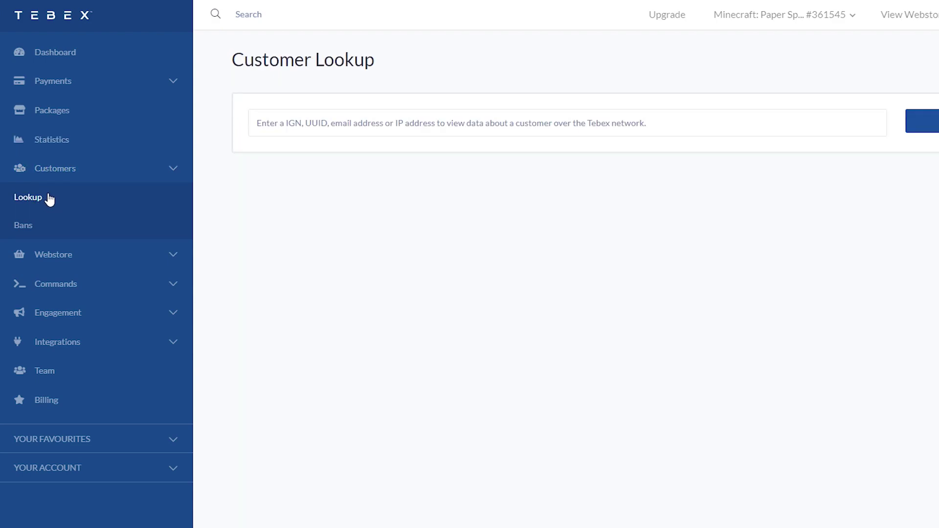
{"action": "left_click", "coordinate": [24, 227]}
Visit Webstore Pages and the Global Commands and Resend Commands pages.
{"action": "left_click", "coordinate": [53, 253]}
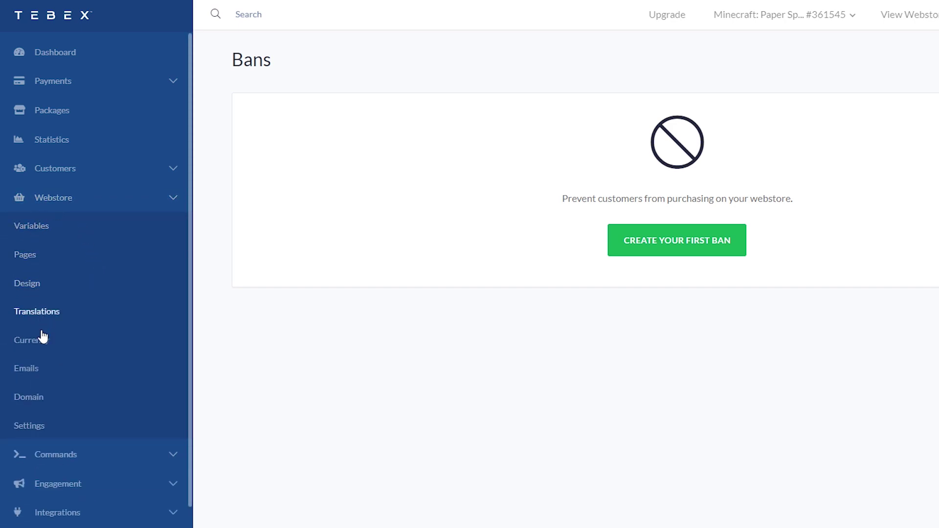
{"action": "left_click", "coordinate": [25, 254]}
{"action": "left_click", "coordinate": [55, 454]}
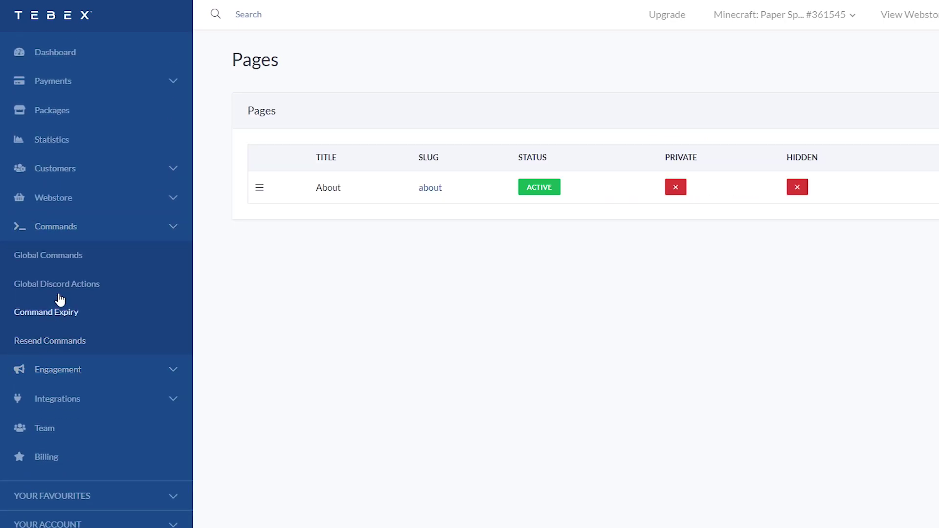
{"action": "left_click", "coordinate": [62, 258]}
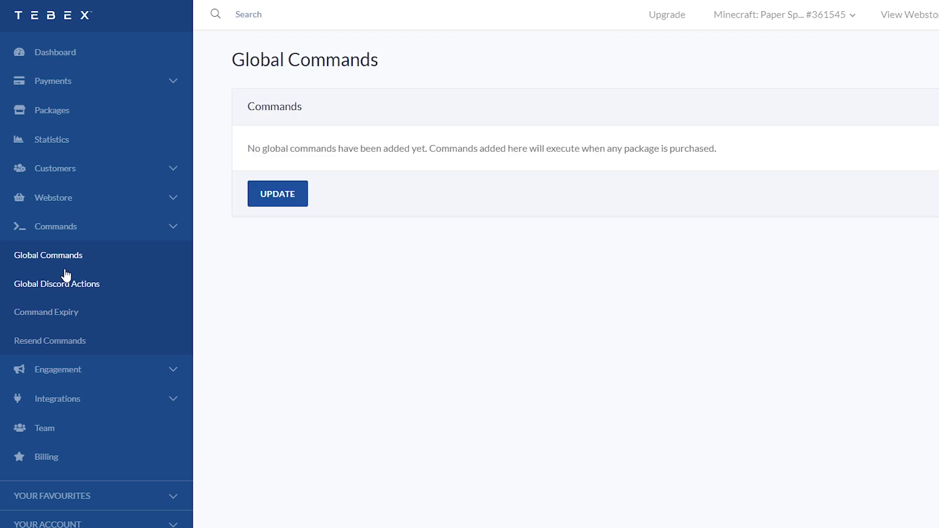
{"action": "left_click", "coordinate": [50, 340]}
Visit the Engagement Sales page and the Team Accounts page.
{"action": "left_click", "coordinate": [58, 369]}
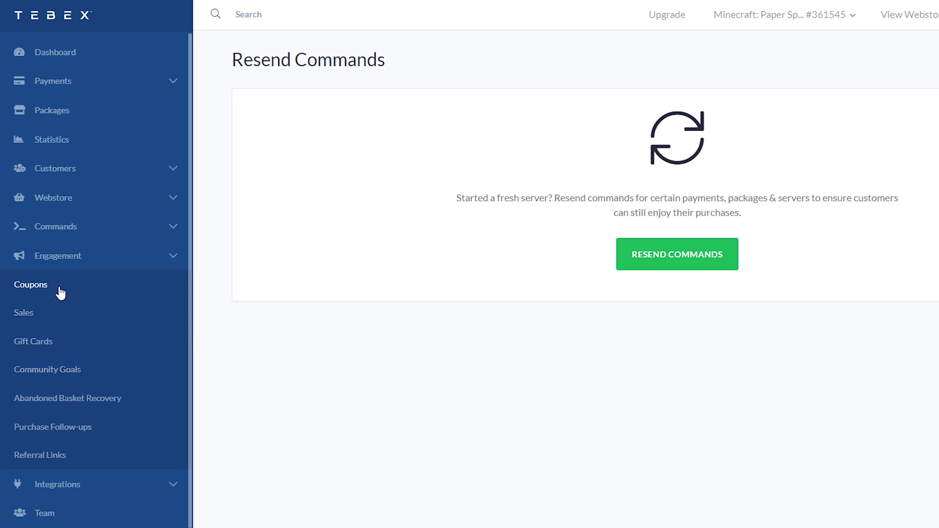
{"action": "left_click", "coordinate": [25, 312]}
{"action": "left_click", "coordinate": [58, 484]}
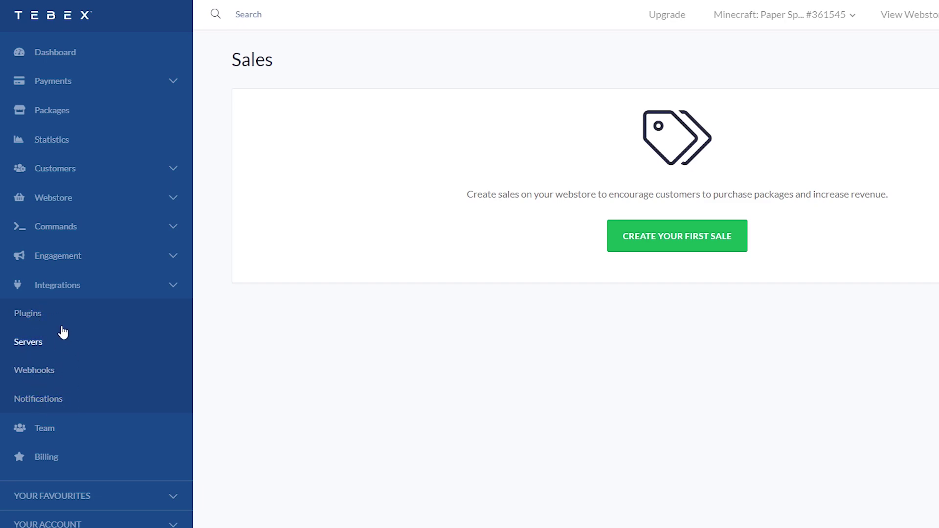
{"action": "left_click", "coordinate": [45, 428]}
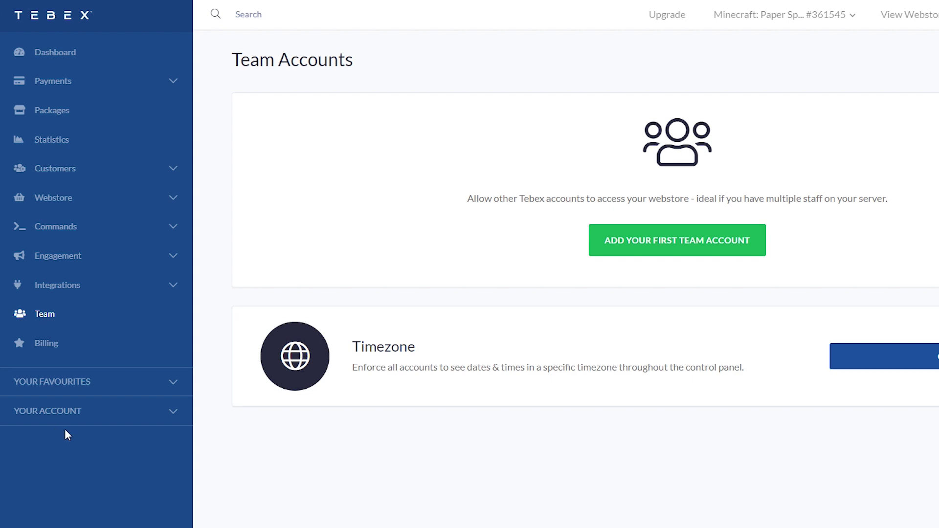